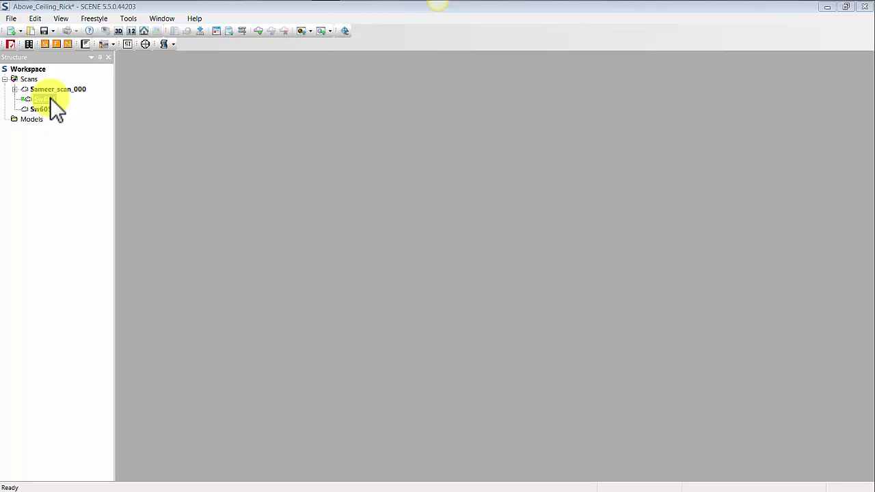
# Open scan Sw604 from the Structure tree in its own scan view
pyautogui.doubleClick(50, 100)
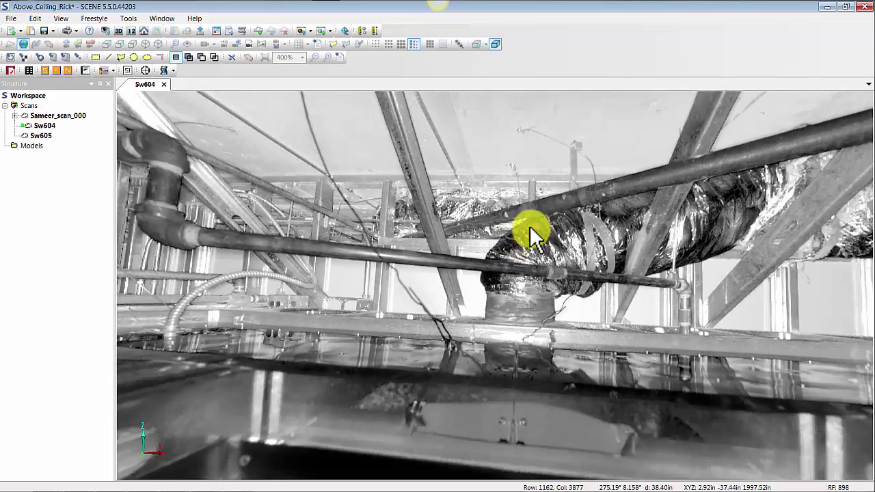
# Look around the Sw604 ducts and pipes until the highlighted ceiling pipe is centred
pyautogui.moveTo(530, 232); pyautogui.dragTo(445, 199)
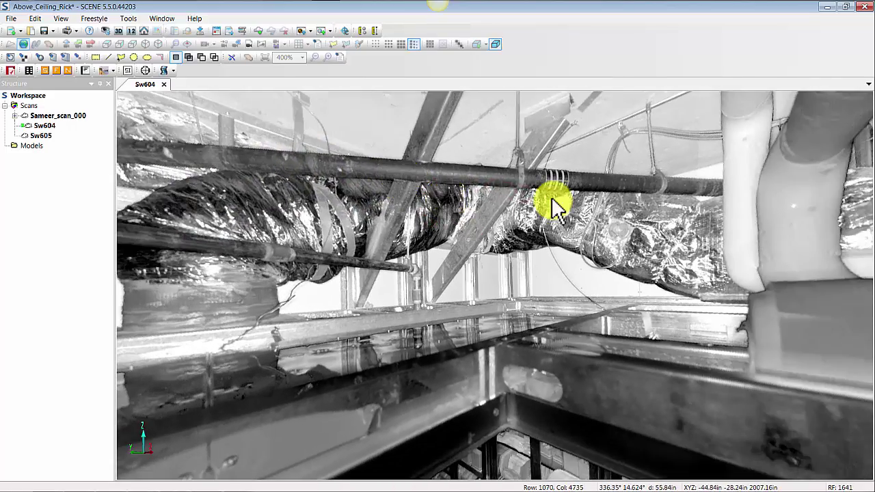
pyautogui.moveTo(552, 199); pyautogui.dragTo(644, 230)
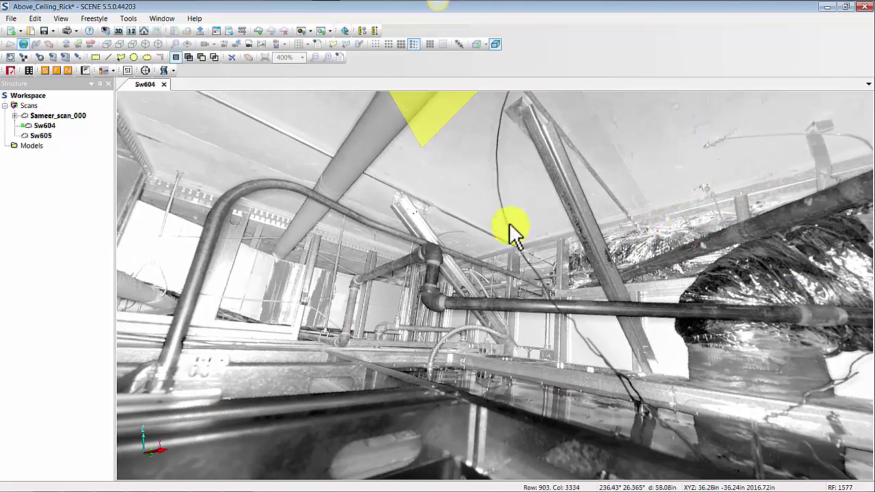
pyautogui.moveTo(508, 230)
pyautogui.mouseDown()
pyautogui.moveTo(512, 244)
pyautogui.moveTo(524, 234)
pyautogui.moveTo(582, 239)
pyautogui.moveTo(582, 230)
pyautogui.moveTo(733, 230)
pyautogui.mouseUp()
pyautogui.moveTo(541, 171)
pyautogui.mouseDown()
pyautogui.moveTo(543, 211)
pyautogui.moveTo(553, 220)
pyautogui.moveTo(307, 179)
pyautogui.mouseUp()
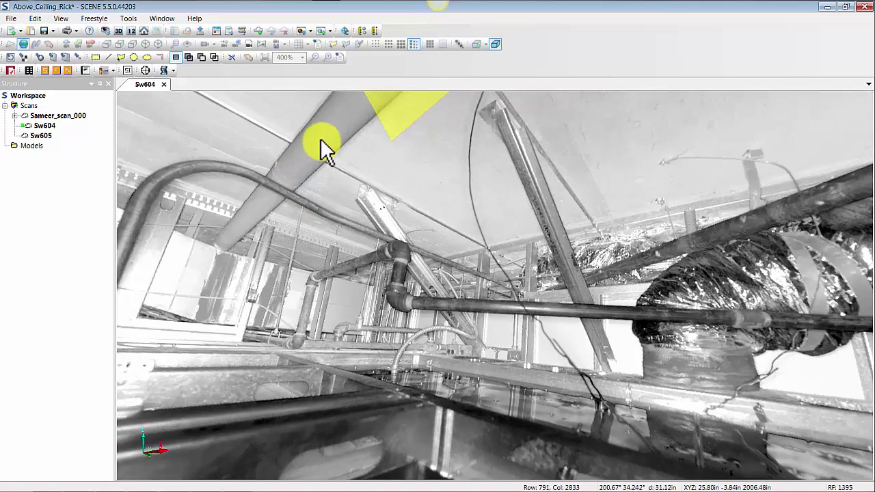
pyautogui.moveTo(321, 140); pyautogui.dragTo(294, 230)
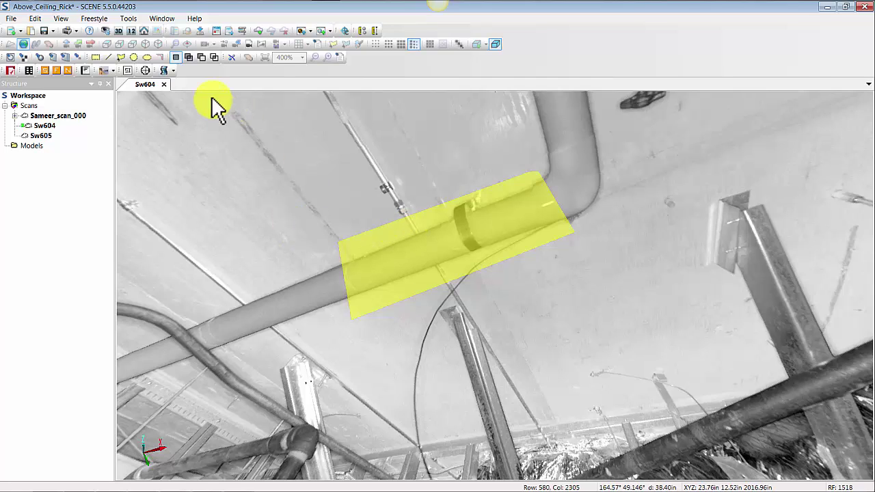
# Draw a four-corner polygon selection around the ceiling pipe section at its joint
pyautogui.click(118, 58)
pyautogui.click(326, 246)
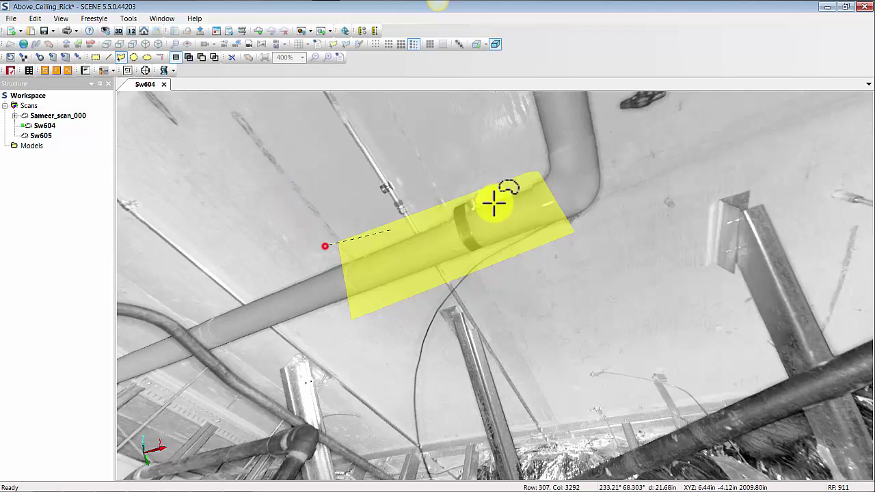
pyautogui.click(544, 172)
pyautogui.click(586, 240)
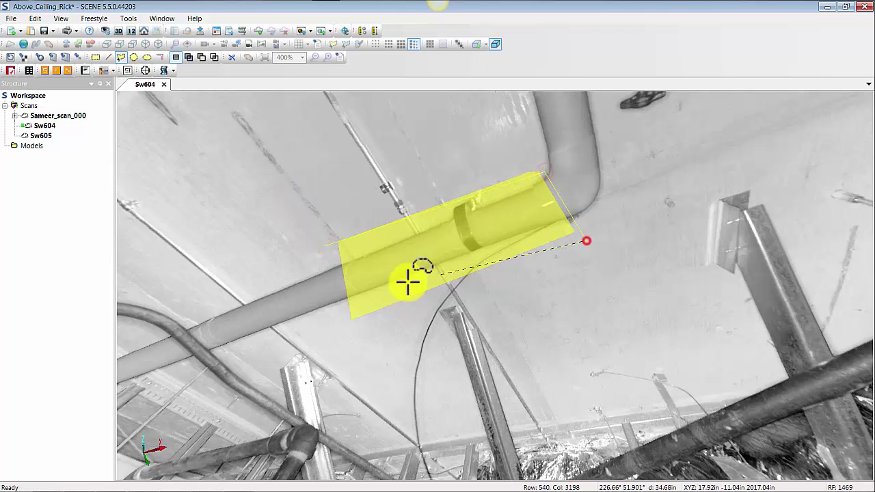
pyautogui.click(354, 322)
pyautogui.doubleClick(348, 309)
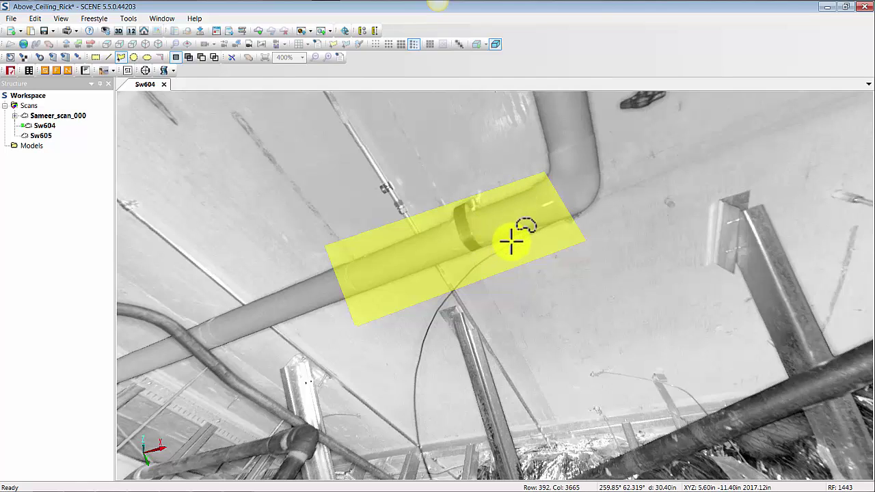
# Open the selected pipe area in a separate 3D View
pyautogui.rightClick(513, 214)
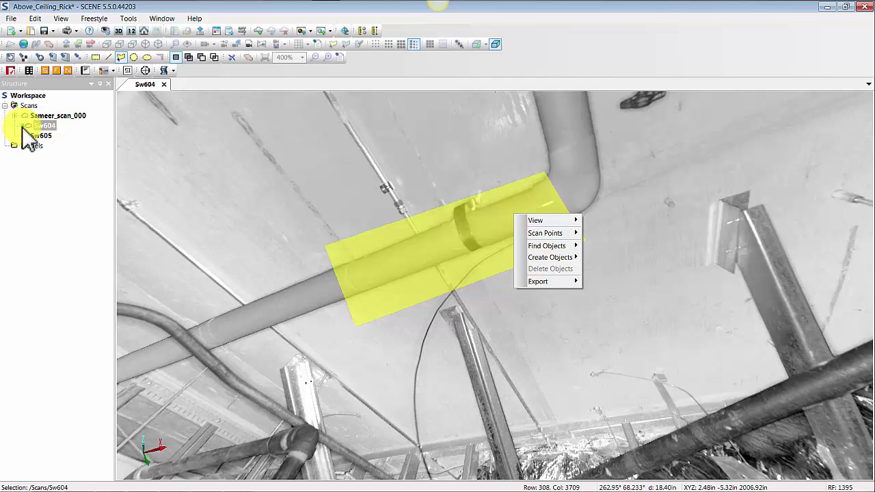
pyautogui.moveTo(558, 220)
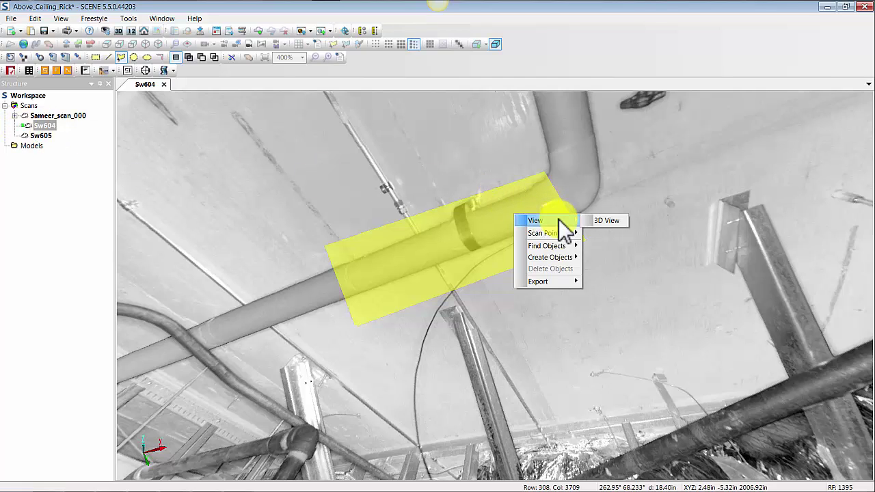
pyautogui.click(602, 220)
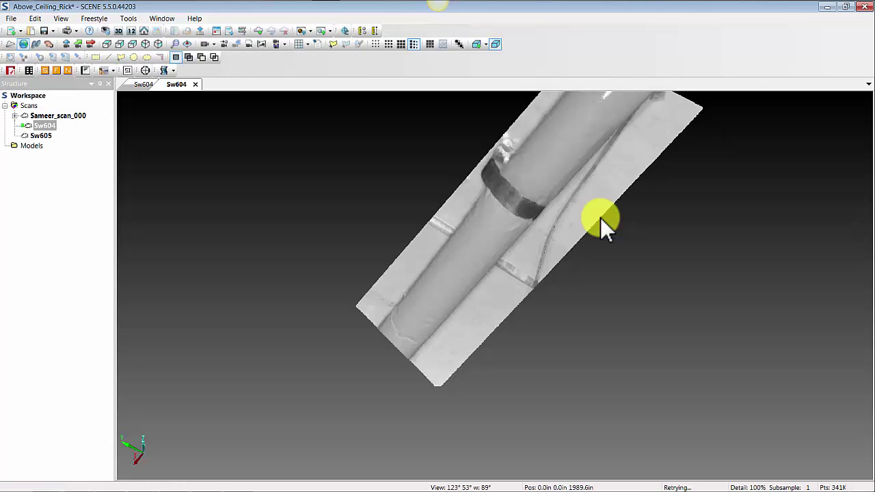
pyautogui.moveTo(582, 182); pyautogui.dragTo(507, 193)
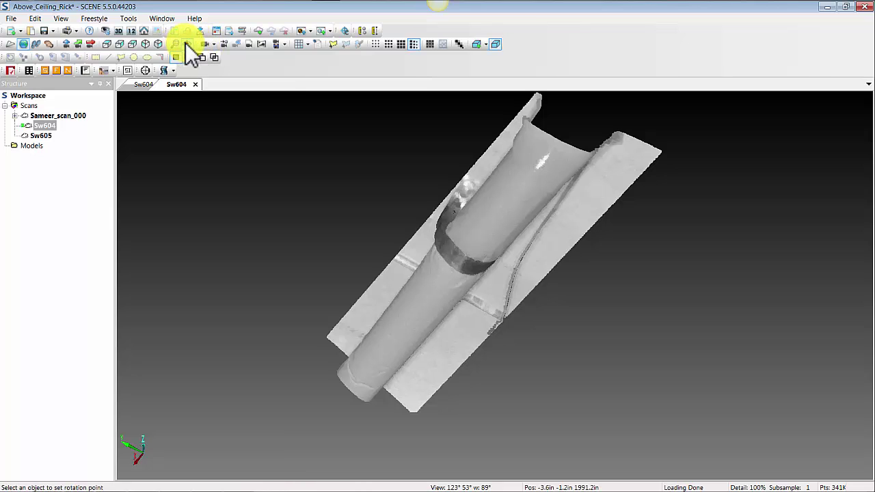
# Set a rotation point on the pipe and orbit to inspect the stray points around it
pyautogui.click(188, 44)
pyautogui.click(492, 209)
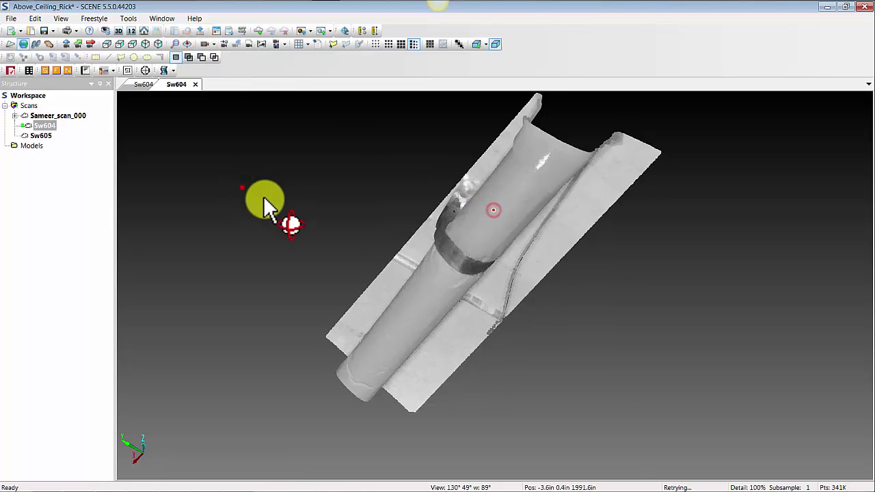
pyautogui.moveTo(263, 197); pyautogui.dragTo(590, 223)
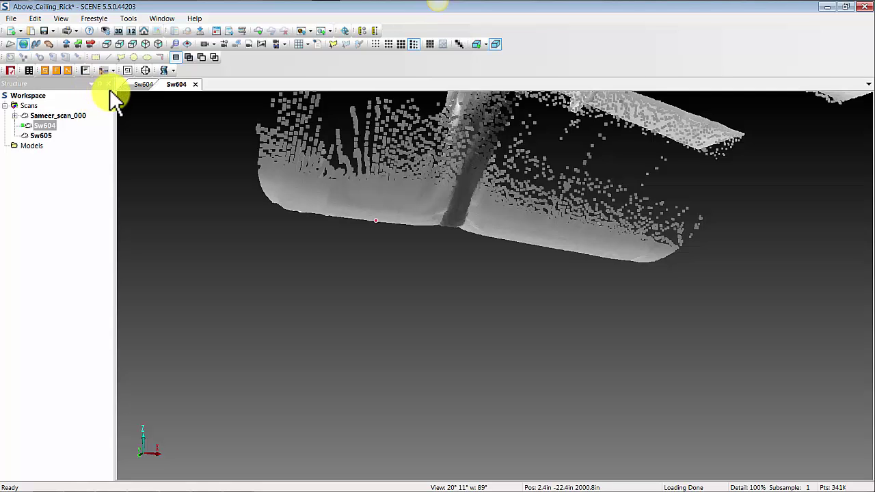
pyautogui.moveTo(466, 179); pyautogui.dragTo(428, 210)
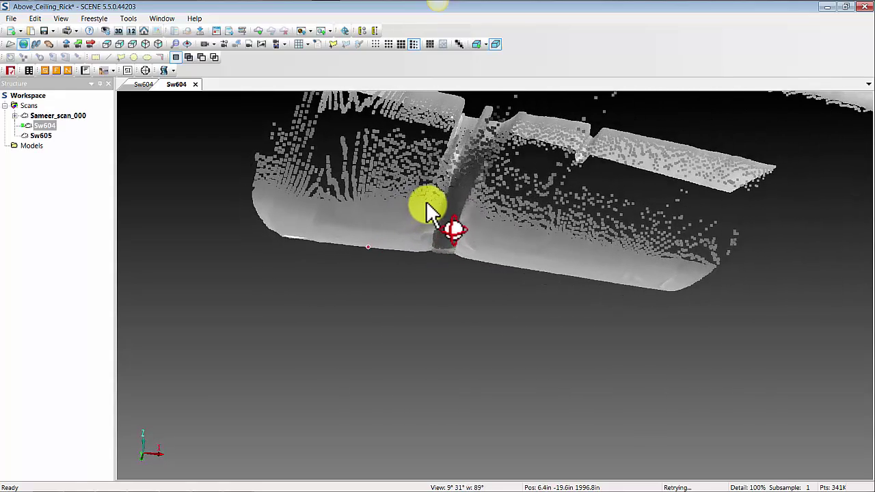
pyautogui.moveTo(427, 202); pyautogui.dragTo(434, 229, button='right')
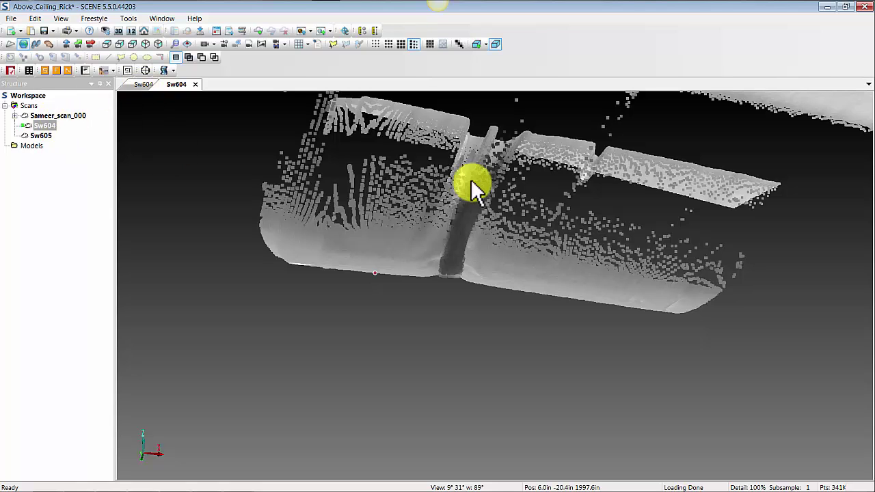
pyautogui.moveTo(454, 222)
pyautogui.mouseDown()
pyautogui.moveTo(446, 231)
pyautogui.moveTo(410, 229)
pyautogui.moveTo(419, 246)
pyautogui.moveTo(463, 254)
pyautogui.moveTo(440, 244)
pyautogui.moveTo(459, 237)
pyautogui.moveTo(447, 219)
pyautogui.moveTo(465, 244)
pyautogui.moveTo(479, 219)
pyautogui.moveTo(471, 195)
pyautogui.moveTo(500, 234)
pyautogui.moveTo(442, 239)
pyautogui.mouseUp()
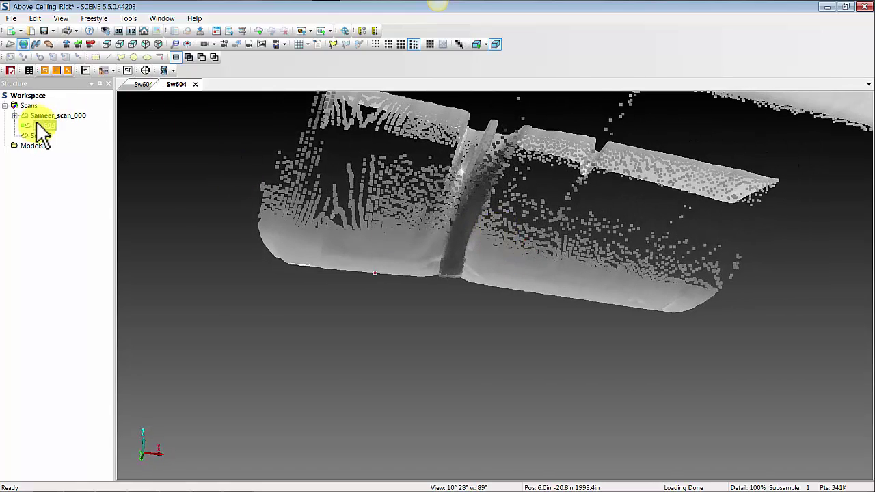
# Return to the Sw604 scan view and go to Scan Points > Filter > Old Stray for the selection
pyautogui.click(145, 84)
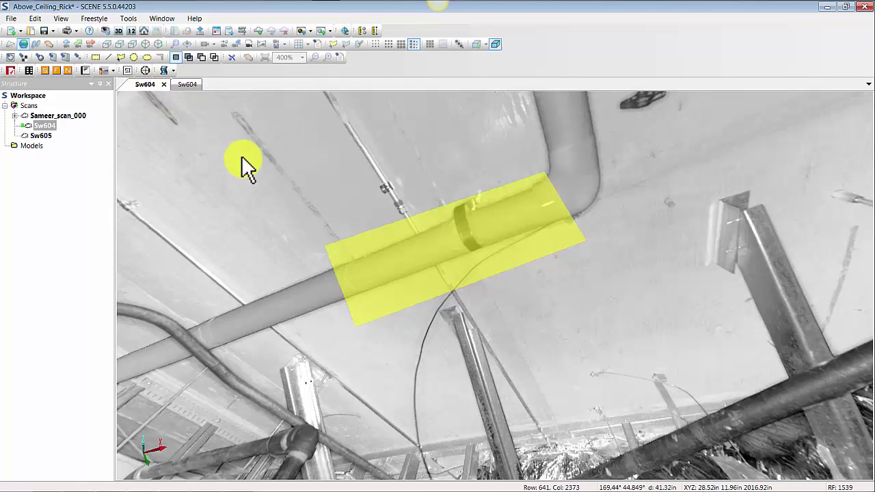
pyautogui.rightClick(478, 229)
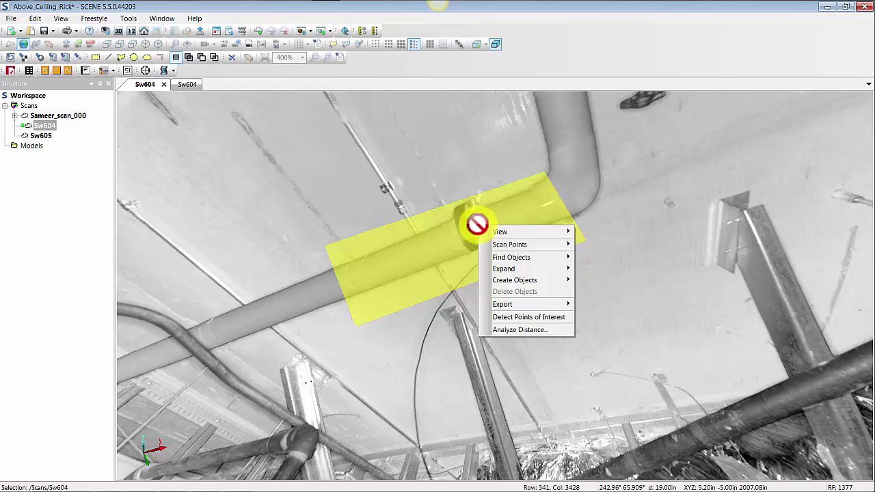
pyautogui.moveTo(535, 236)
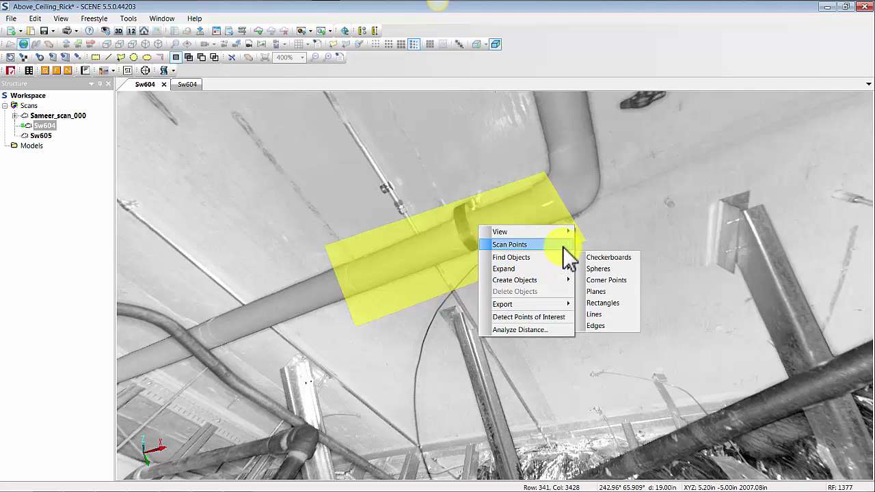
pyautogui.moveTo(565, 246)
pyautogui.moveTo(603, 243)
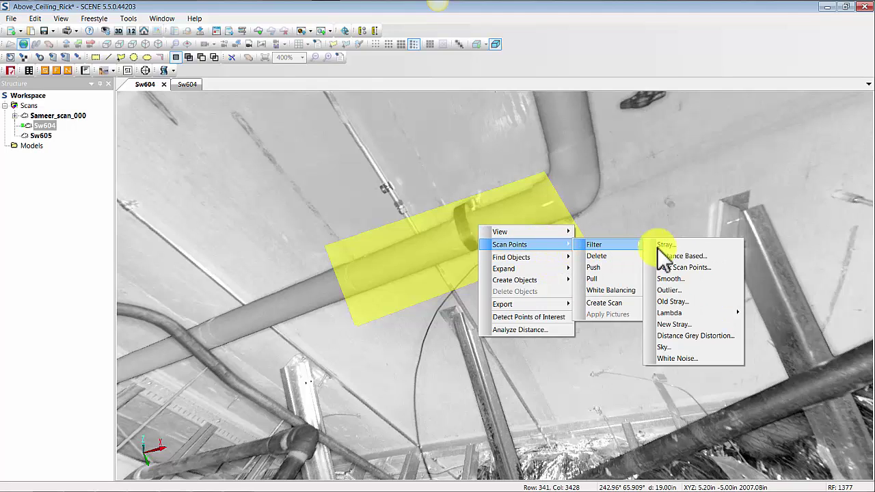
# Open the Old Stray filter settings alongside the Sw604 3D point-cloud view
pyautogui.click(697, 302)
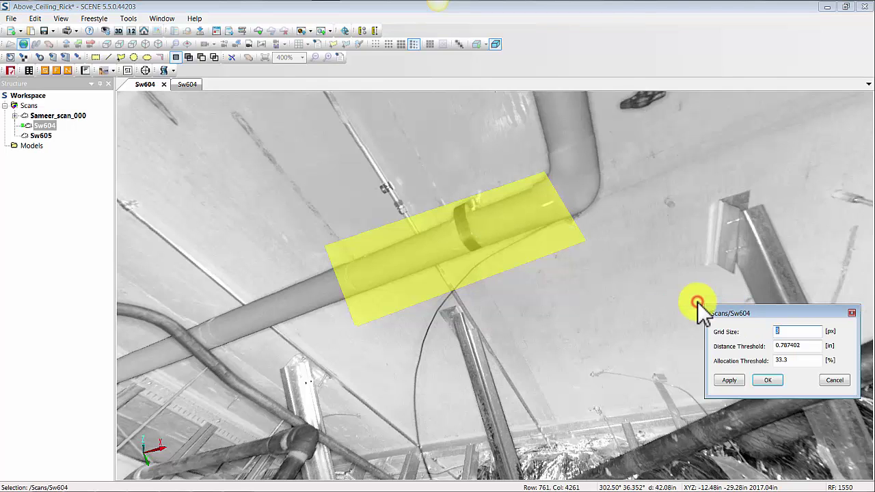
pyautogui.moveTo(731, 315); pyautogui.dragTo(615, 240)
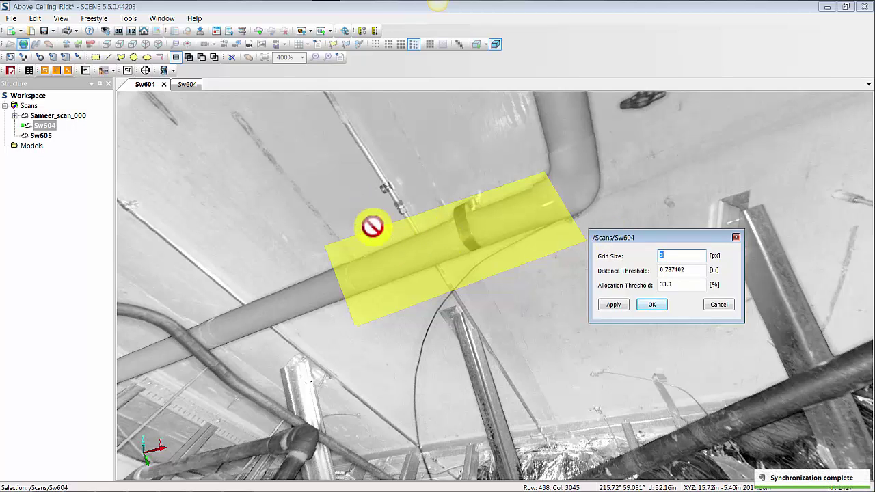
pyautogui.click(190, 85)
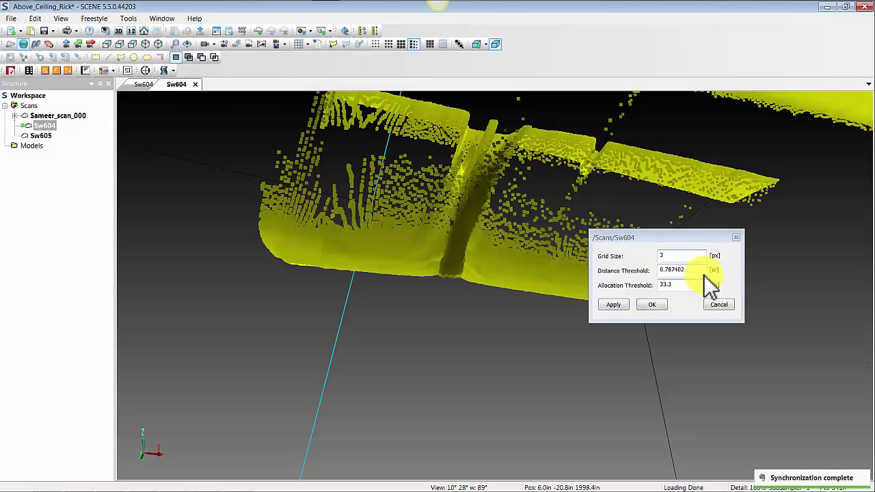
pyautogui.moveTo(675, 240); pyautogui.dragTo(794, 319)
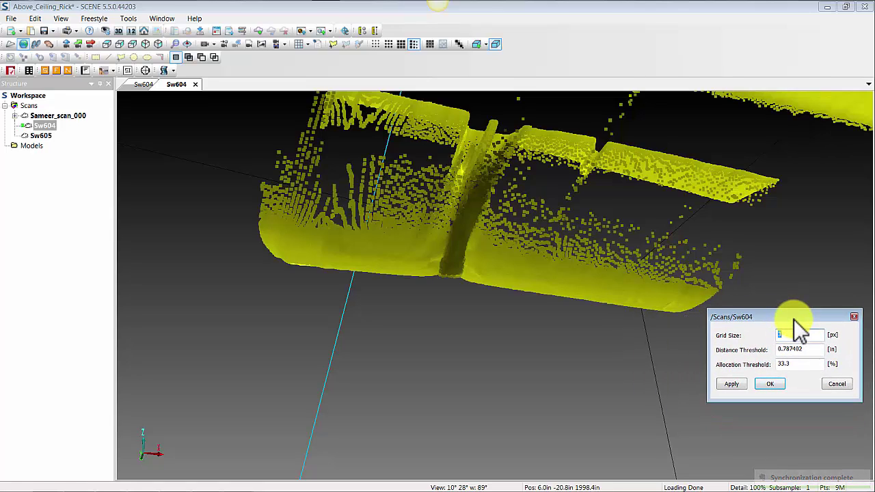
pyautogui.click(788, 335)
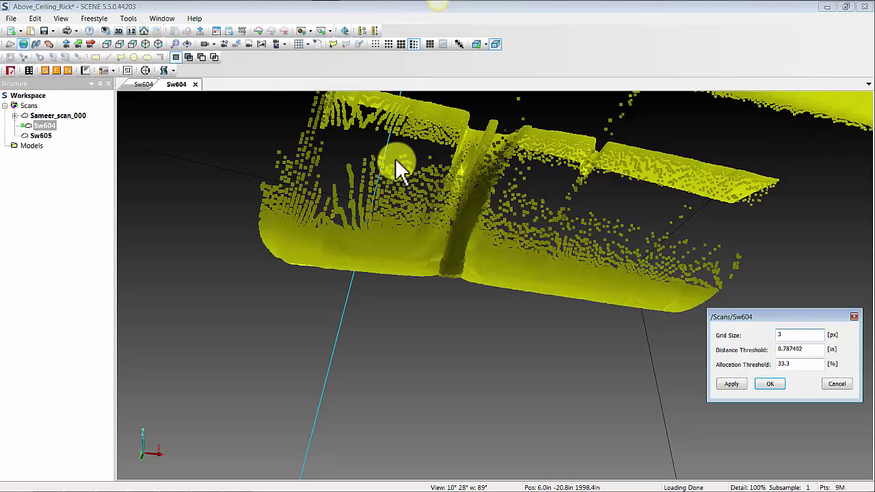
pyautogui.click(143, 83)
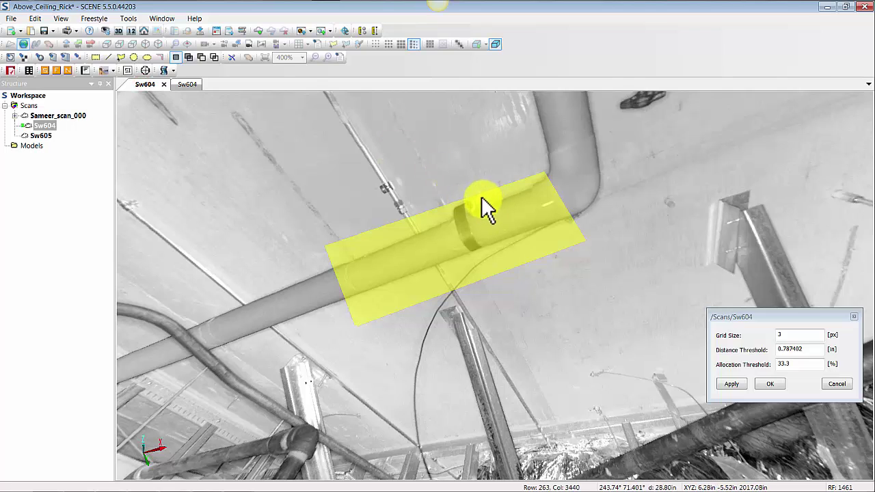
pyautogui.click(187, 83)
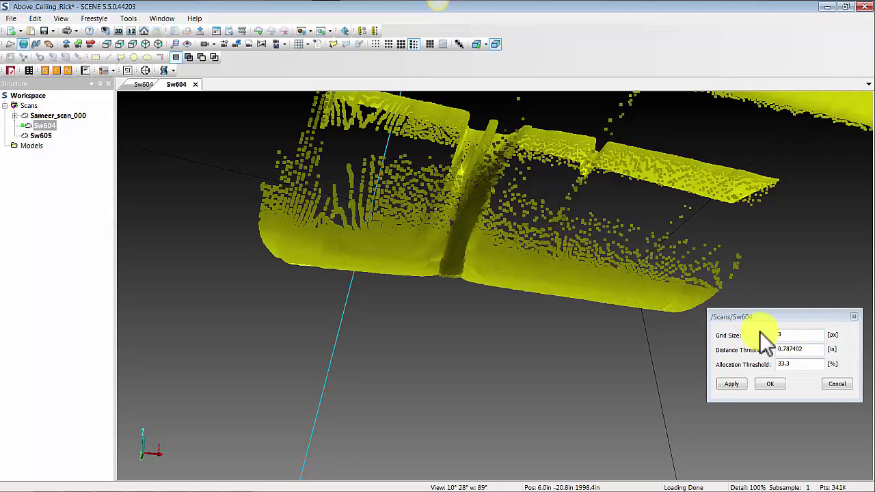
# Review the defaults: Grid Size 3, Distance Threshold 0.787402 in, Allocation Threshold 33.3%
pyautogui.moveTo(782, 348); pyautogui.dragTo(806, 349)
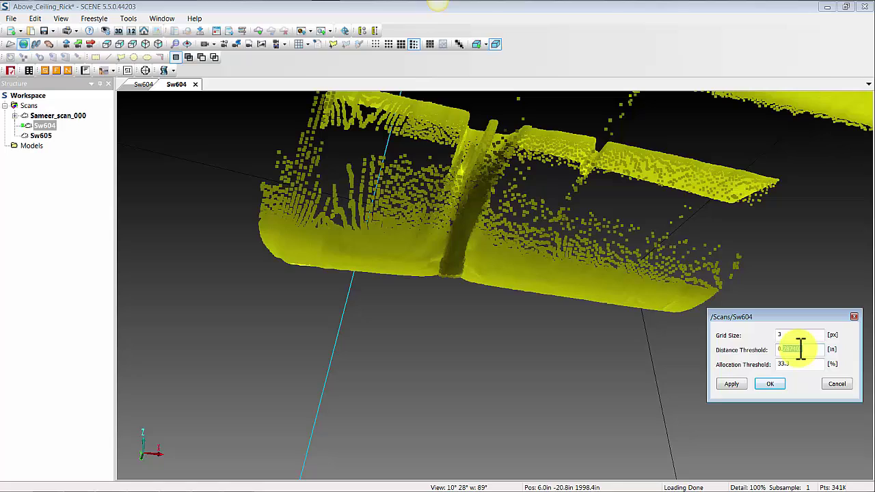
pyautogui.moveTo(782, 349); pyautogui.dragTo(809, 354)
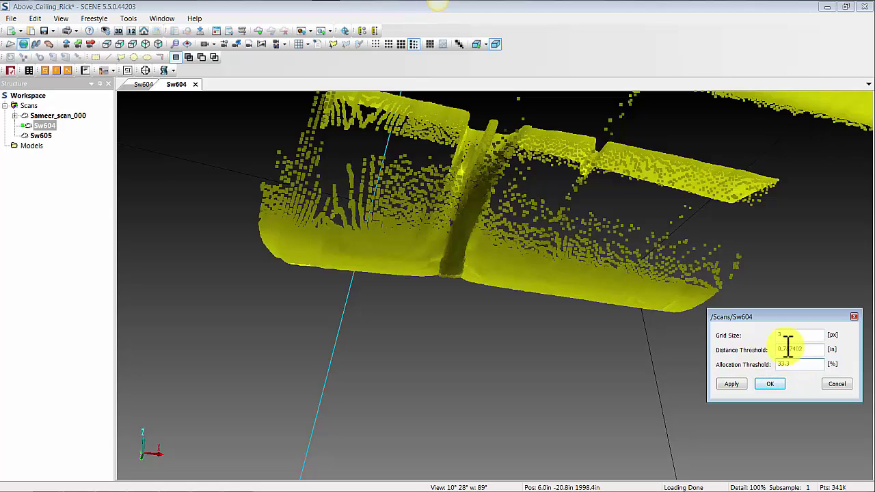
pyautogui.moveTo(783, 348); pyautogui.dragTo(812, 353)
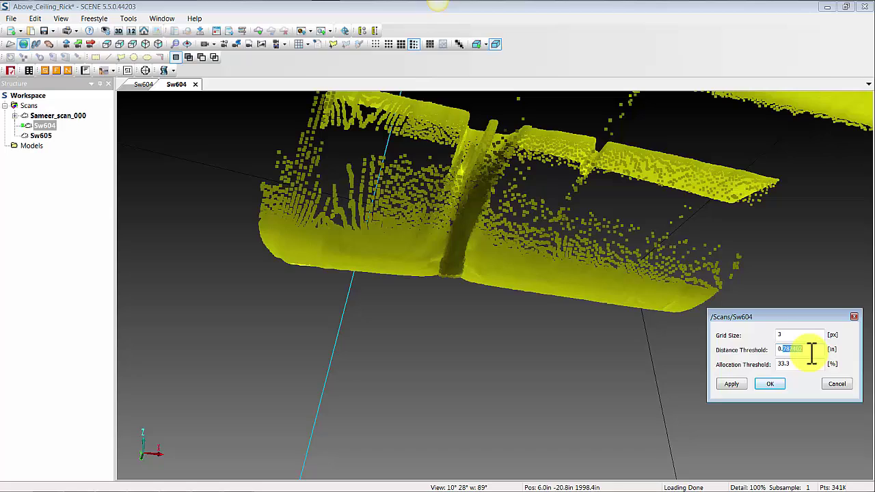
pyautogui.click(782, 336)
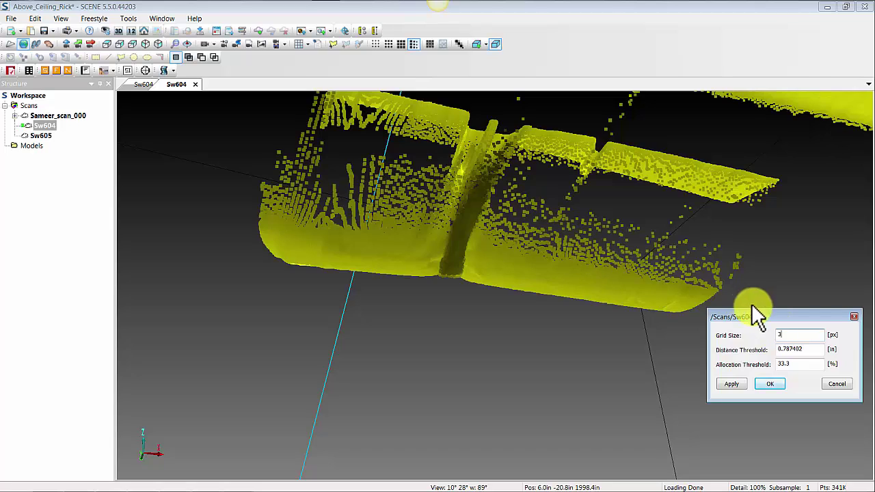
pyautogui.moveTo(786, 312); pyautogui.dragTo(804, 229)
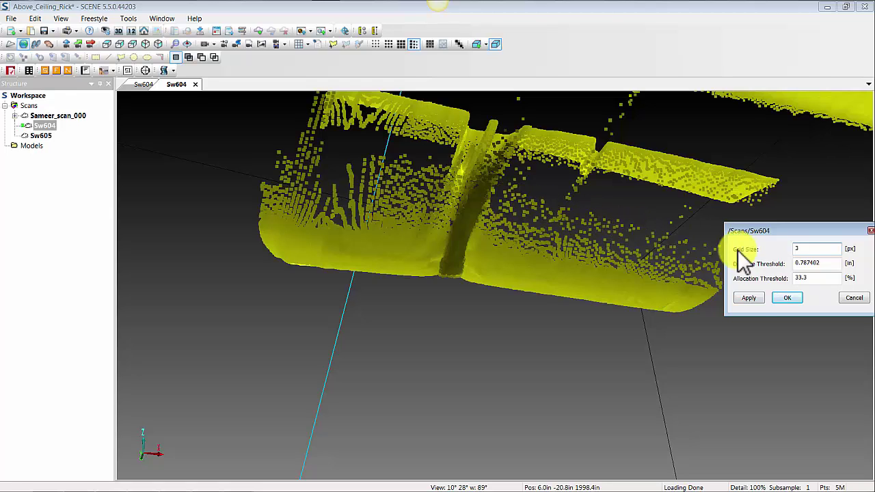
# Apply the Old Stray filter with these defaults and orbit to inspect the stripped points
pyautogui.click(751, 297)
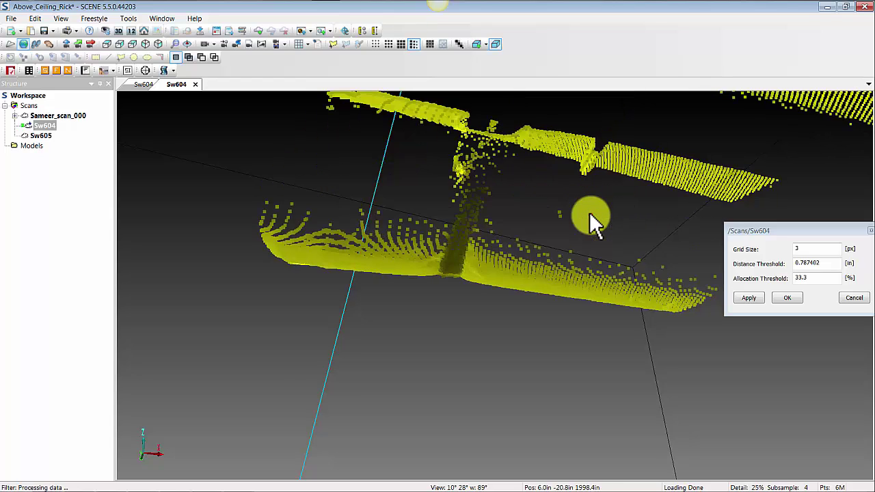
pyautogui.click(591, 219)
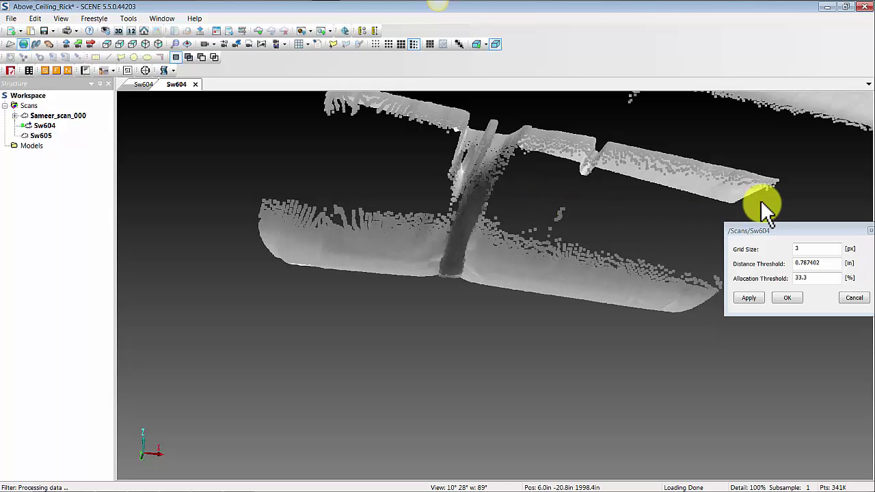
pyautogui.moveTo(407, 216); pyautogui.dragTo(422, 235)
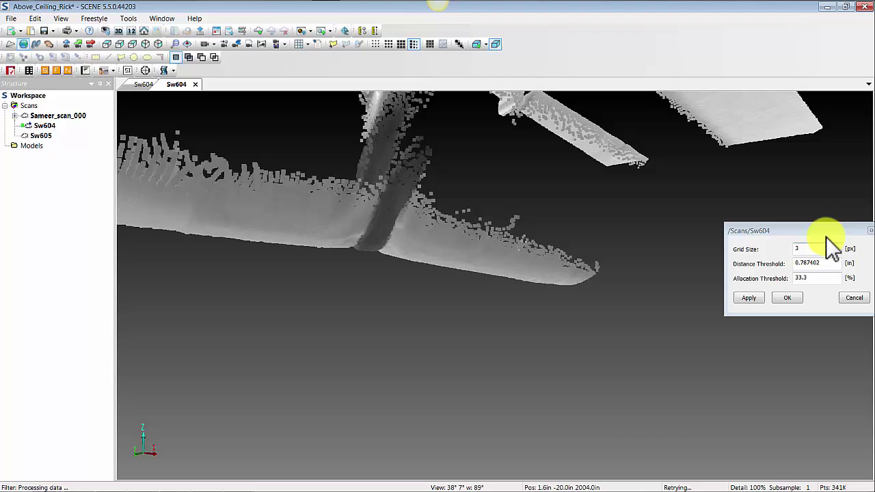
pyautogui.moveTo(823, 231); pyautogui.dragTo(727, 227)
pyautogui.moveTo(520, 236); pyautogui.dragTo(488, 235)
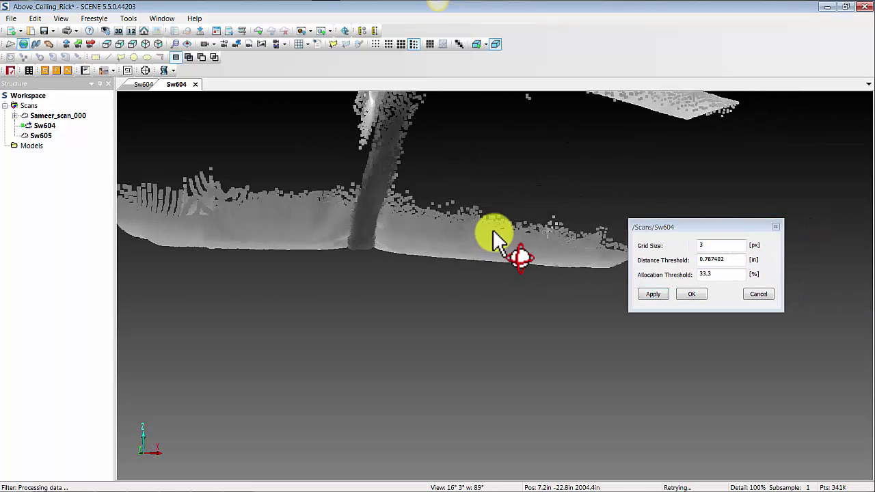
pyautogui.moveTo(724, 232); pyautogui.dragTo(757, 251)
# Rerun the Old Stray filter with Grid Size raised to 4
pyautogui.click(737, 263)
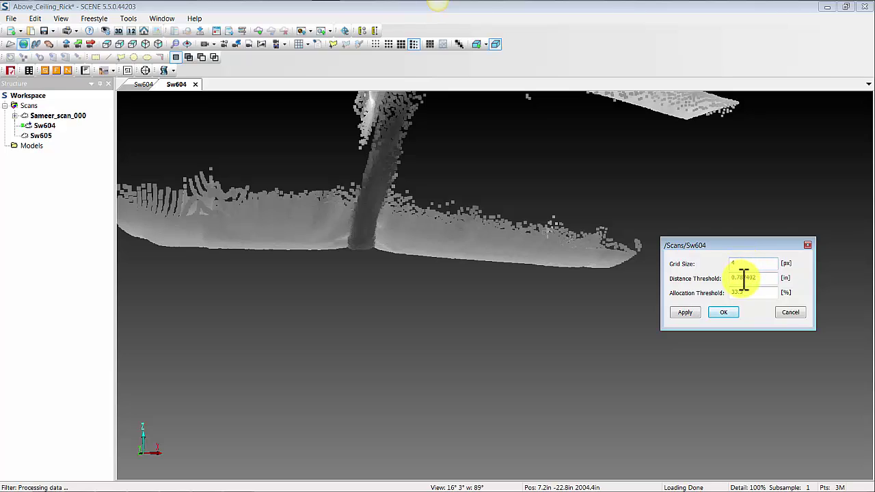
pyautogui.moveTo(736, 278); pyautogui.dragTo(766, 278)
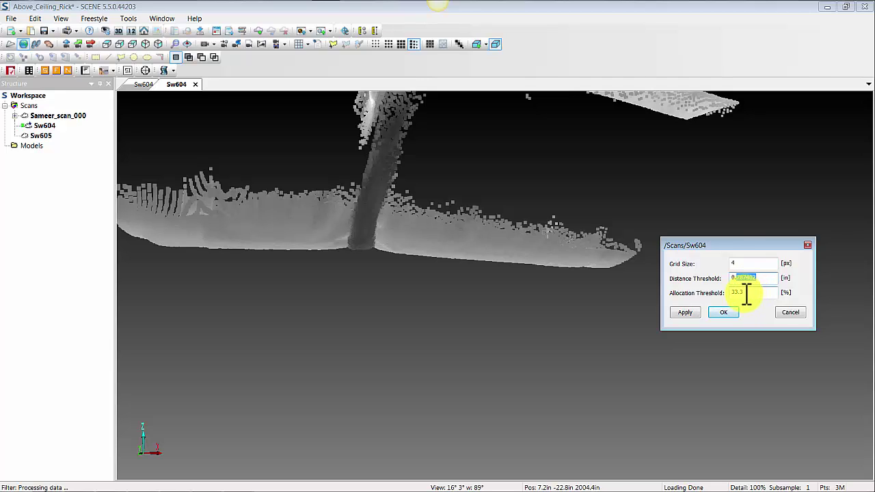
pyautogui.doubleClick(740, 293)
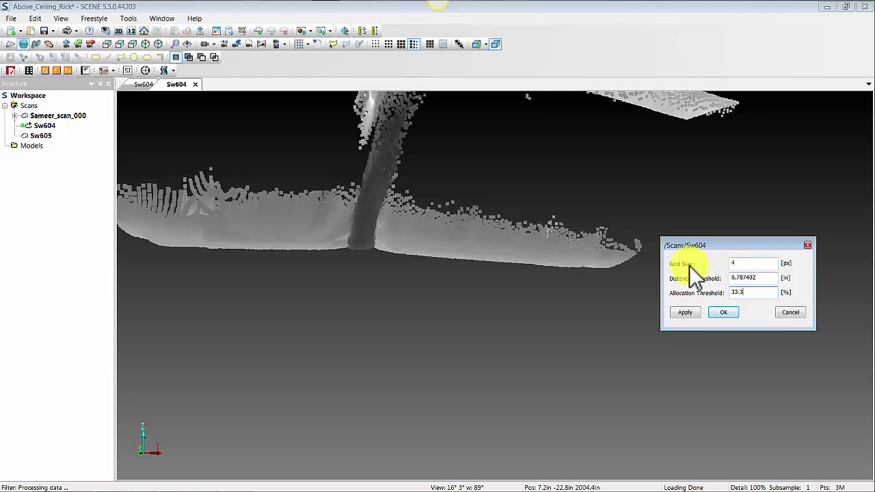
pyautogui.click(686, 312)
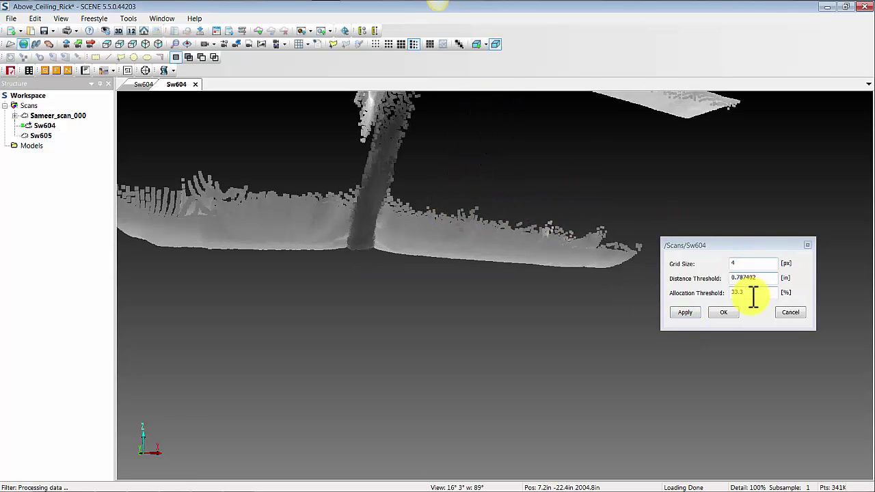
# Lower Distance Threshold to 0.3 in and reapply the filter
pyautogui.moveTo(737, 277); pyautogui.dragTo(769, 281)
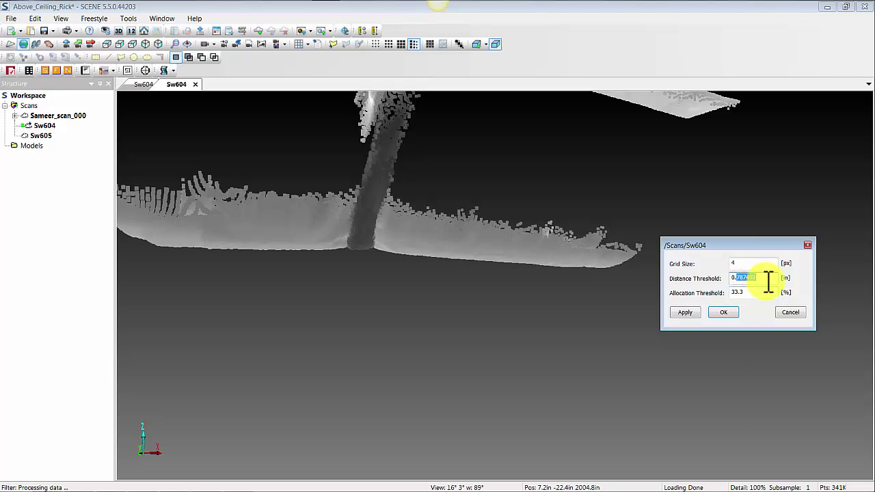
pyautogui.write('3')
pyautogui.click(687, 313)
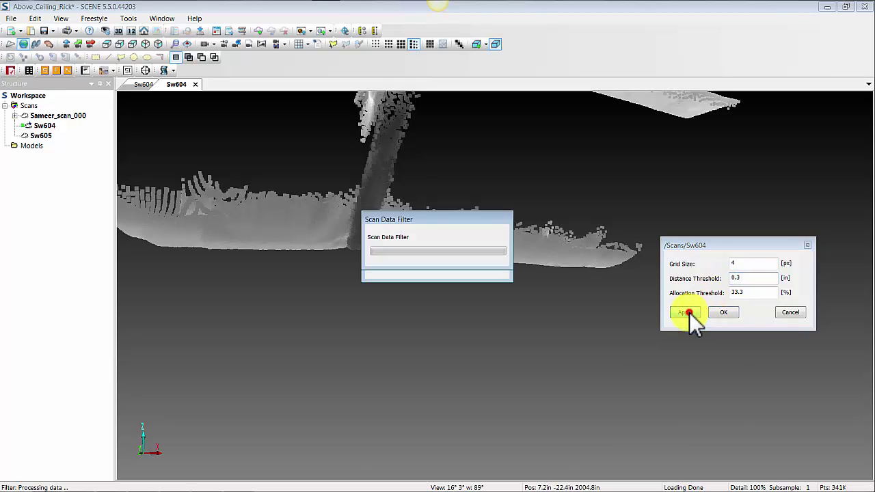
# Orbit the Sw604 cloud to inspect the pipe refiltered at 0.3 in distance threshold
pyautogui.click(432, 248)
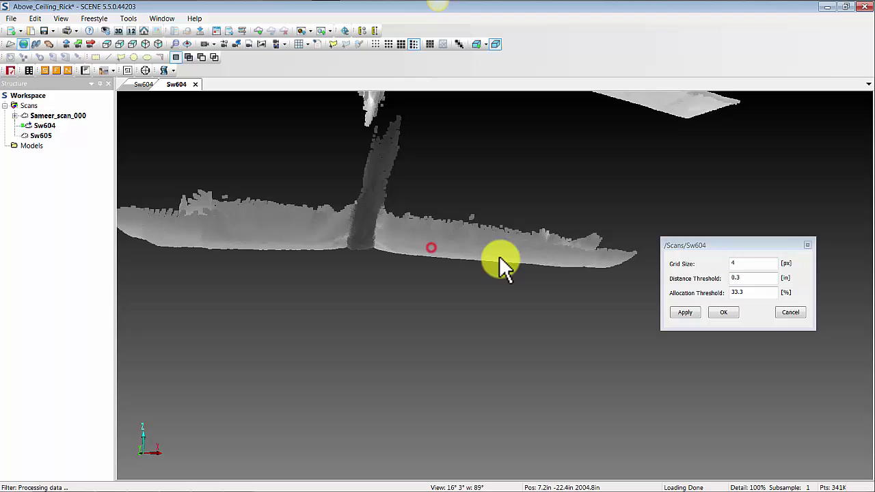
pyautogui.moveTo(298, 207)
pyautogui.mouseDown()
pyautogui.moveTo(391, 251)
pyautogui.moveTo(444, 260)
pyautogui.moveTo(494, 237)
pyautogui.moveTo(364, 235)
pyautogui.moveTo(300, 215)
pyautogui.moveTo(384, 211)
pyautogui.mouseUp()
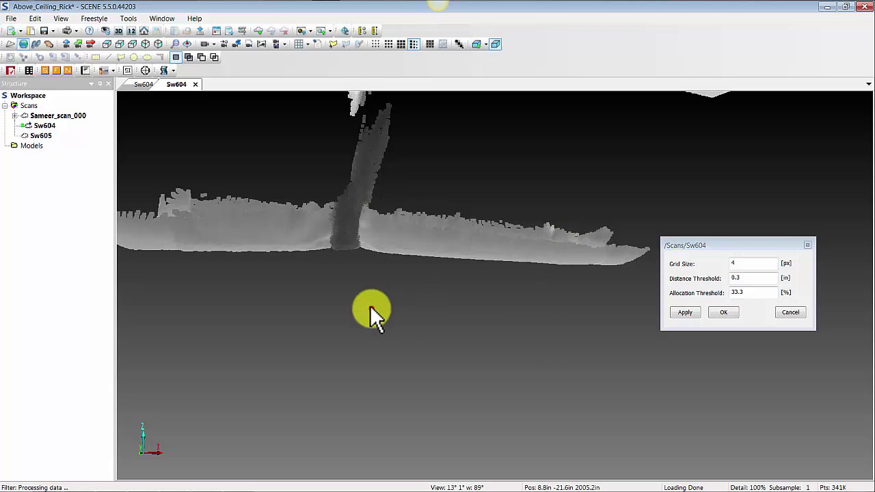
pyautogui.moveTo(371, 308)
pyautogui.mouseDown()
pyautogui.moveTo(406, 254)
pyautogui.moveTo(387, 258)
pyautogui.mouseUp()
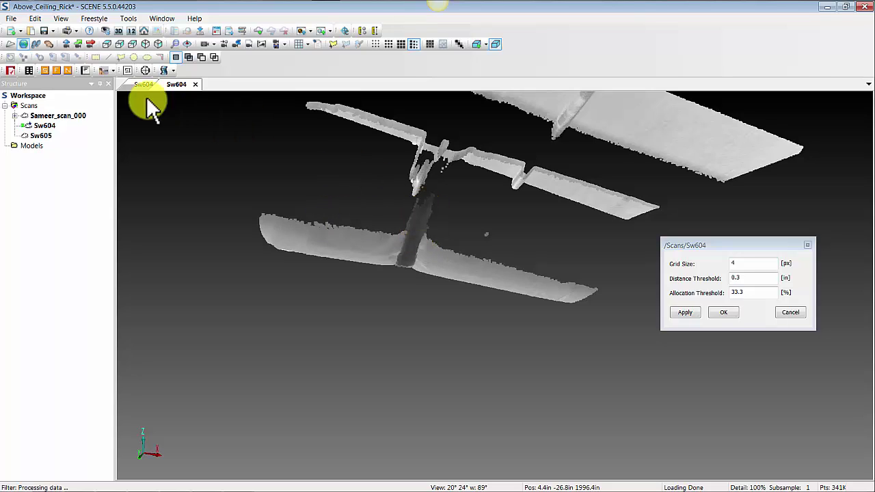
# Browse the Sw604 Operations > Filter menu, then dismiss it without choosing a filter
pyautogui.rightClick(43, 128)
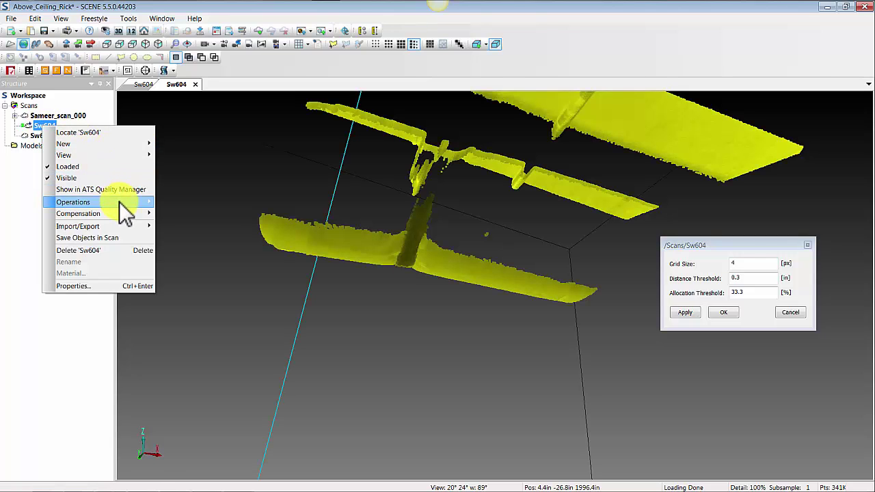
pyautogui.moveTo(120, 202)
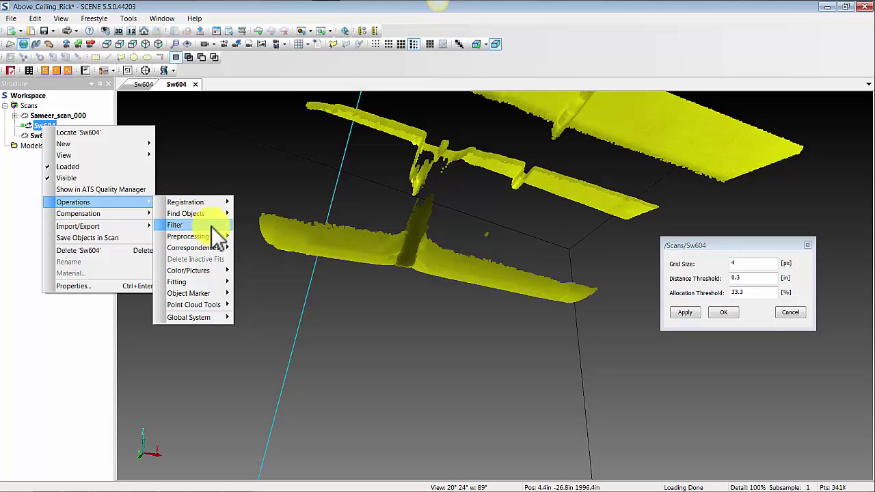
pyautogui.moveTo(218, 228)
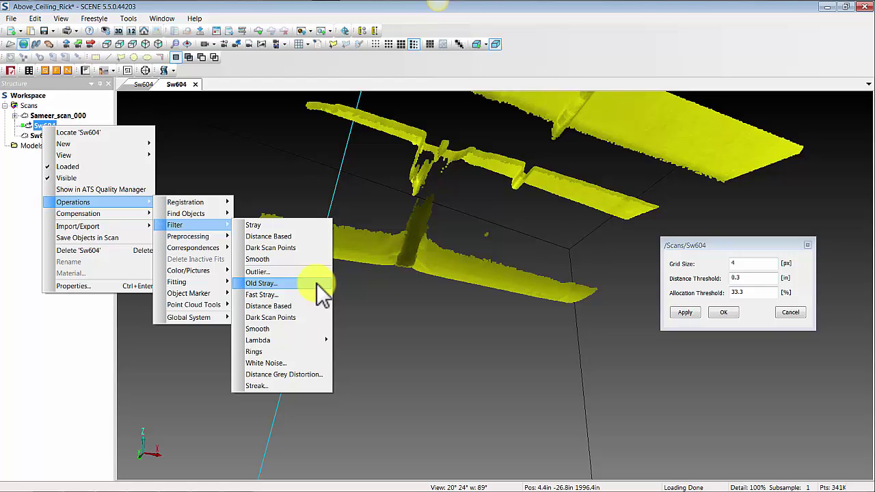
pyautogui.click(311, 172)
# Close the Old Stray settings window and orbit the filtered pipe cloud
pyautogui.moveTo(790, 246); pyautogui.dragTo(749, 239)
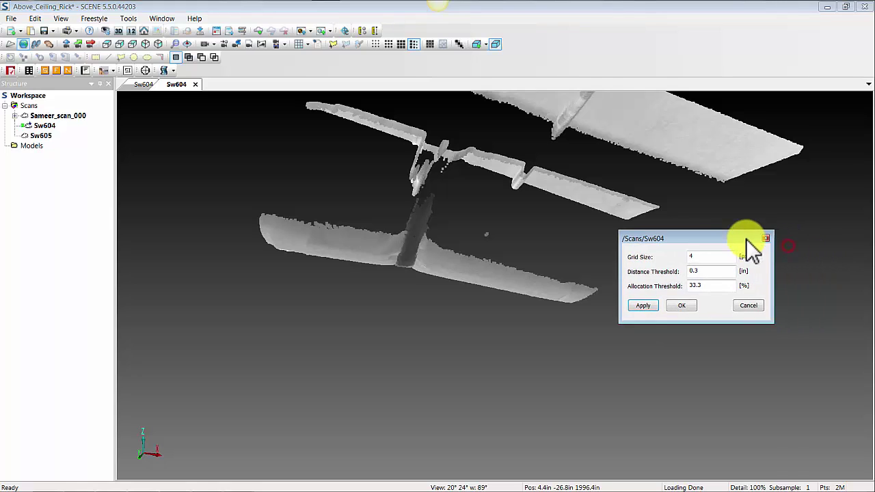
pyautogui.click(765, 237)
pyautogui.moveTo(360, 277)
pyautogui.mouseDown()
pyautogui.moveTo(424, 246)
pyautogui.moveTo(361, 227)
pyautogui.moveTo(456, 242)
pyautogui.moveTo(402, 236)
pyautogui.moveTo(383, 224)
pyautogui.moveTo(436, 238)
pyautogui.moveTo(405, 239)
pyautogui.mouseUp()
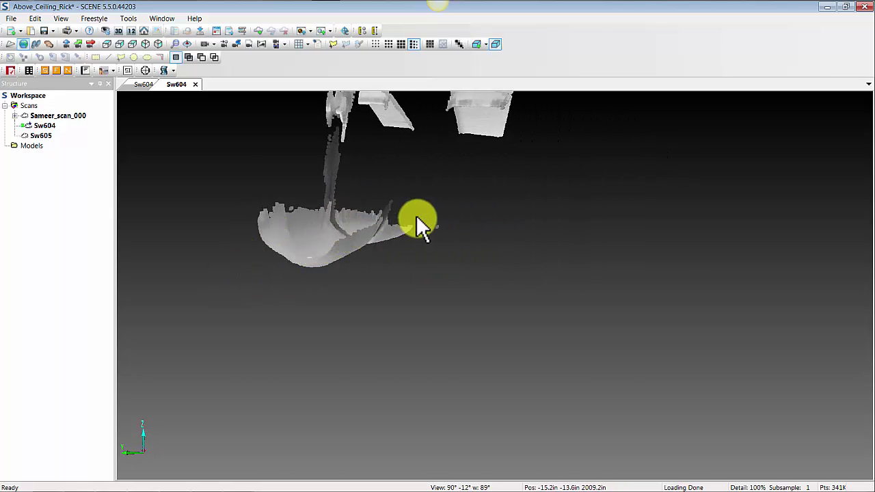
# Return to the Sw604 panorama, then load the outdoor scan Sameer_scan_000
pyautogui.click(141, 85)
pyautogui.moveTo(230, 128); pyautogui.dragTo(500, 250)
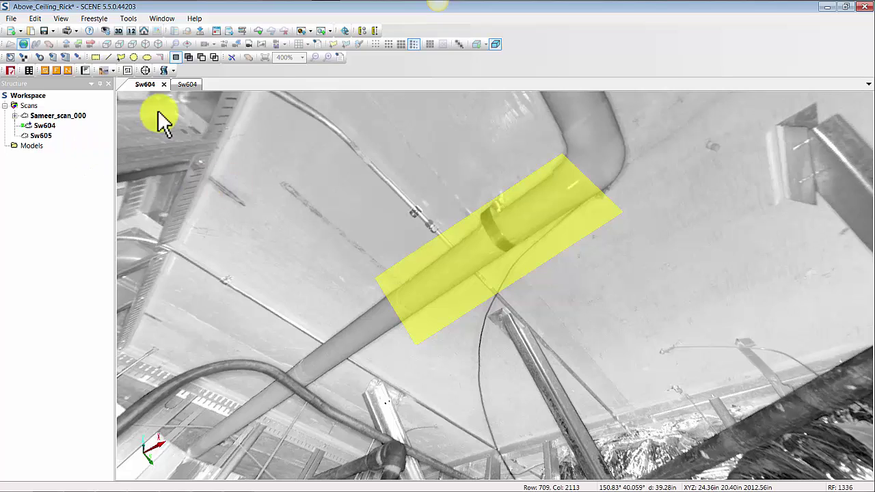
pyautogui.rightClick(77, 123)
pyautogui.click(86, 153)
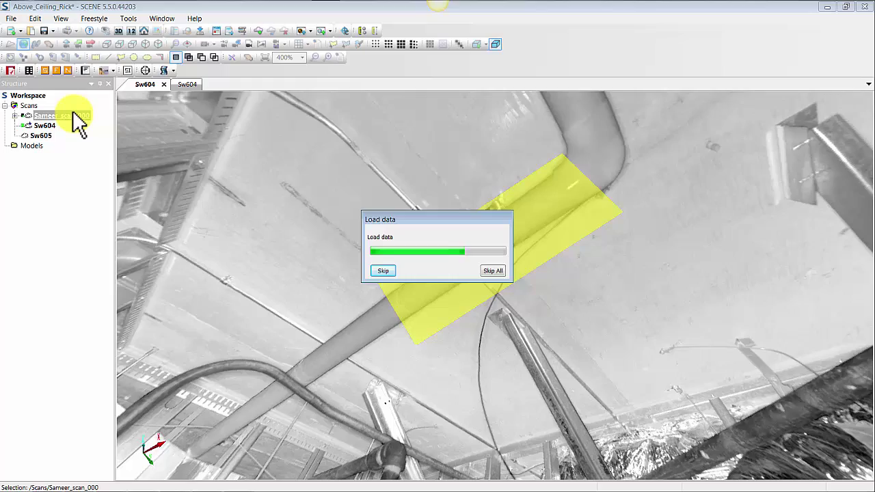
# Open Sameer_scan_000 in its own 3D view
pyautogui.rightClick(77, 123)
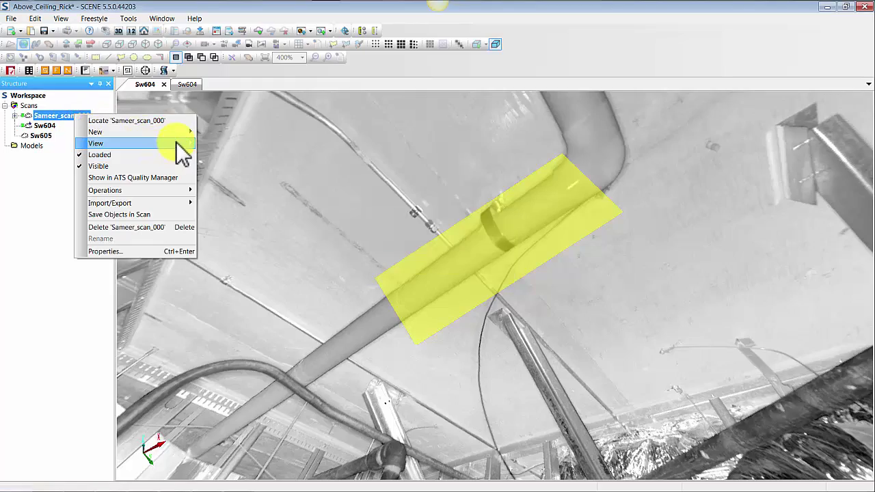
pyautogui.moveTo(182, 145)
pyautogui.click(229, 168)
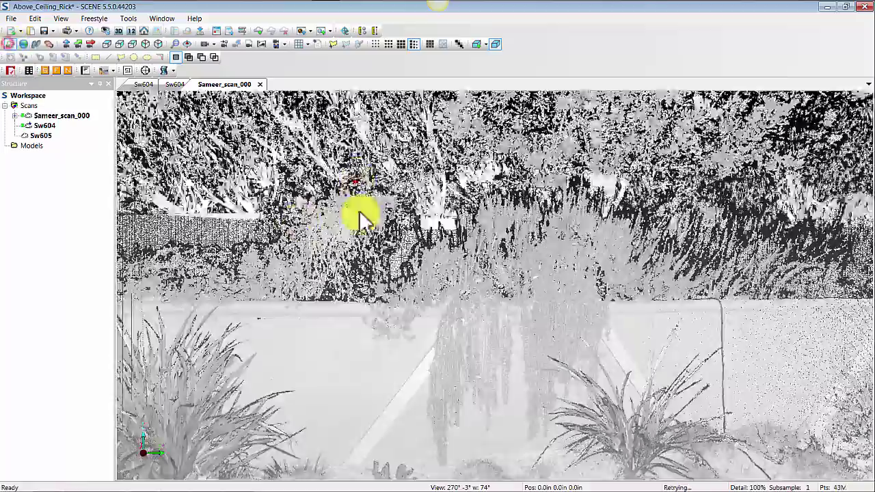
# Tilt the view down over the outdoor scan and fly in toward two spots among the trees and walkway
pyautogui.moveTo(361, 215); pyautogui.dragTo(367, 260)
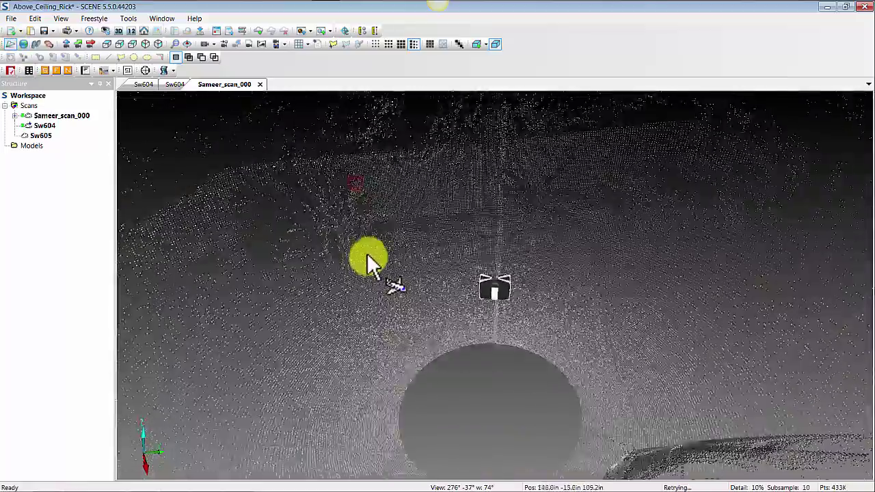
pyautogui.scroll(-3, 368, 260)
pyautogui.scroll(5, 368, 260)
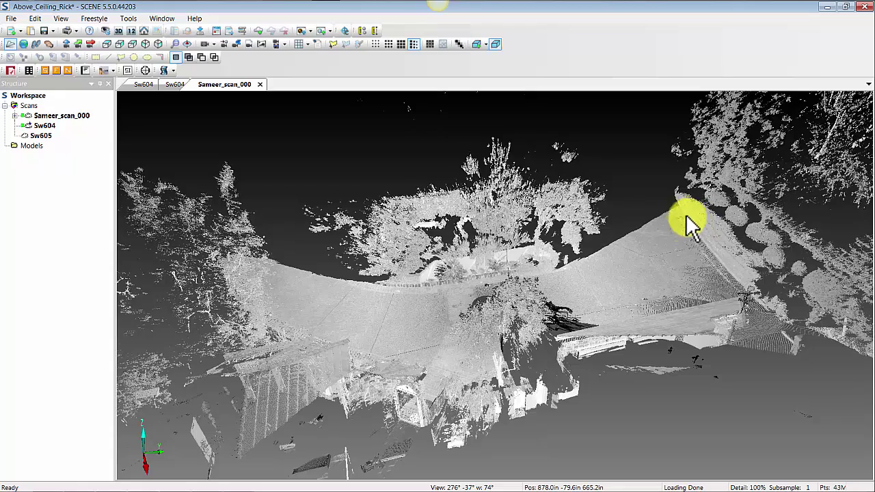
pyautogui.doubleClick(656, 230)
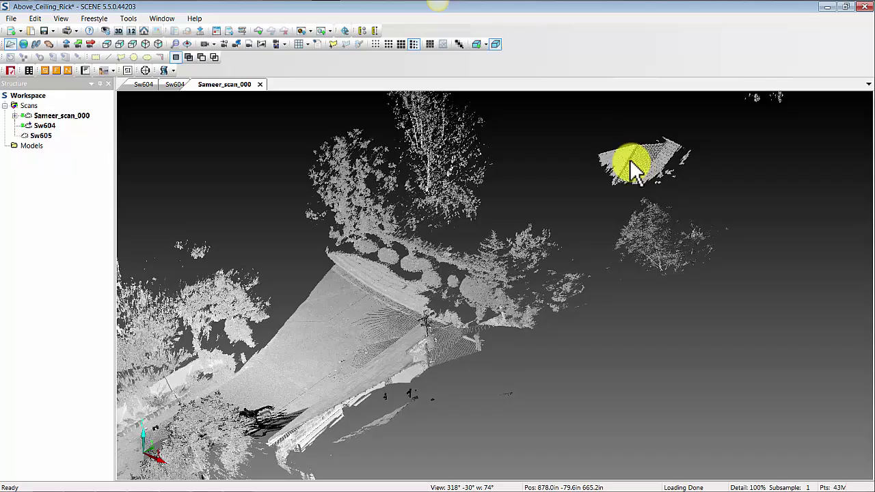
pyautogui.doubleClick(599, 176)
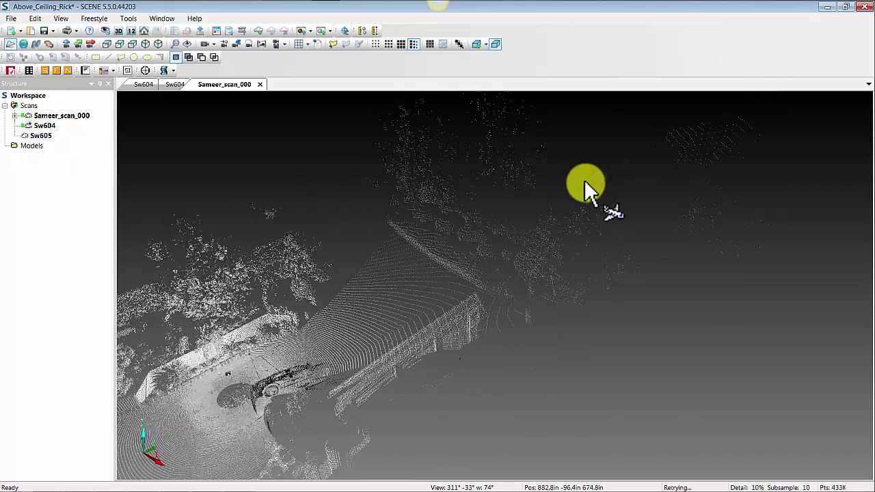
# Apply the Old Stray filter to Sameer_scan_000 with grid size 3, distance 0.787402 in, allocation 33.3%
pyautogui.rightClick(66, 115)
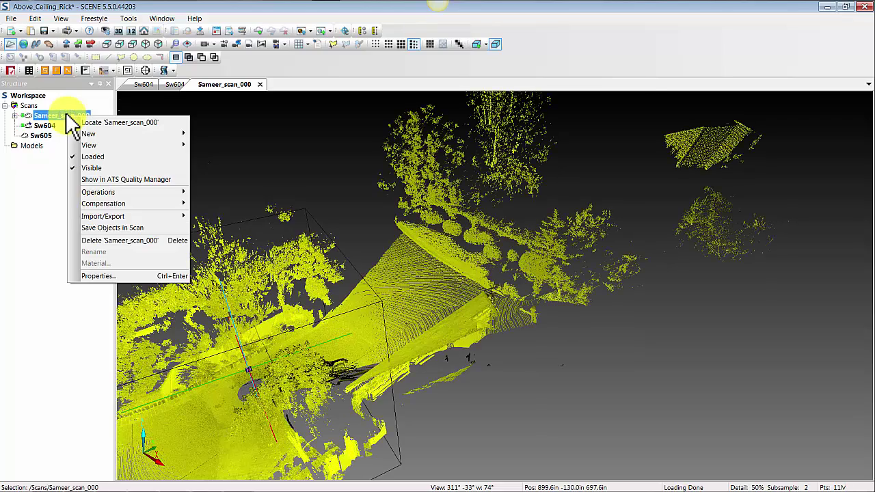
pyautogui.moveTo(147, 189)
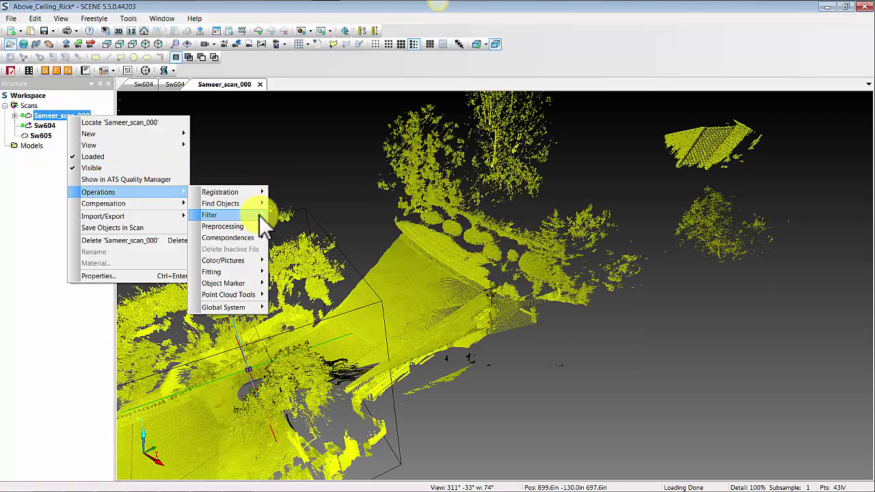
pyautogui.moveTo(259, 214)
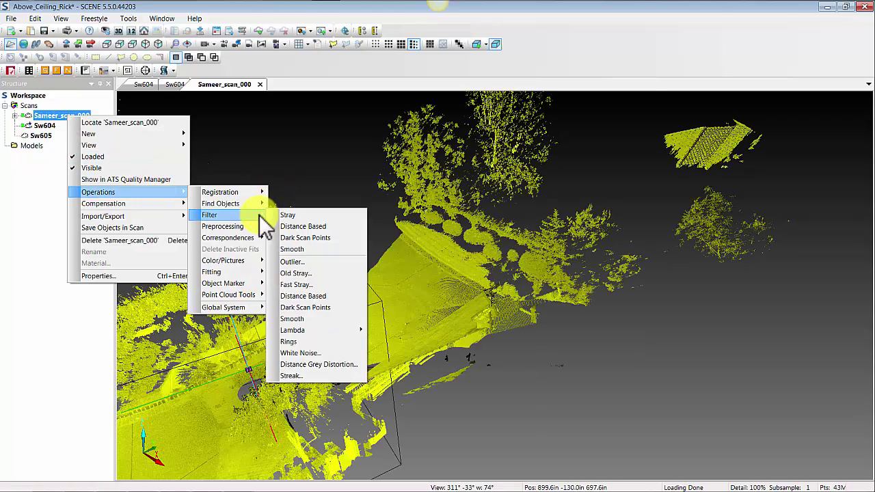
pyautogui.click(322, 274)
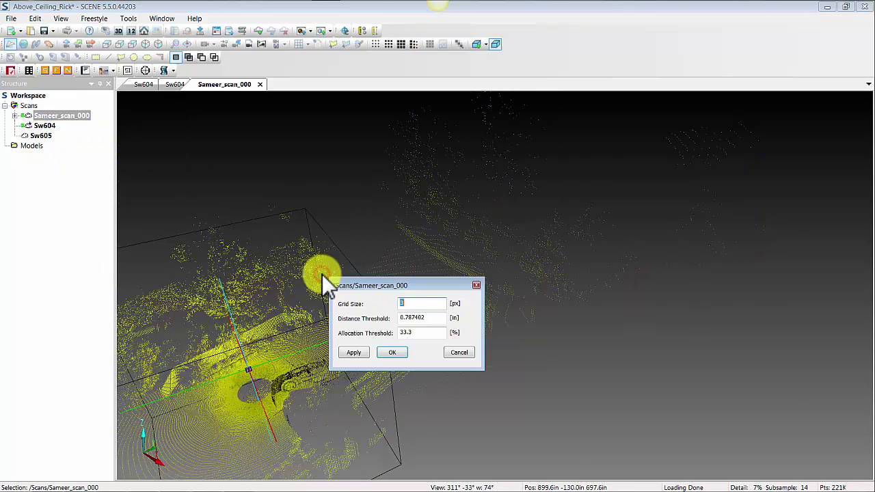
pyautogui.moveTo(395, 285); pyautogui.dragTo(264, 110)
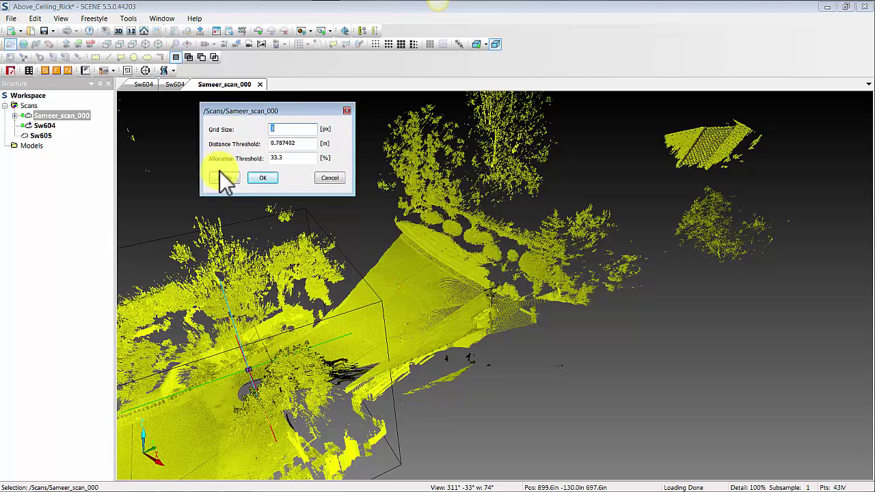
pyautogui.click(225, 178)
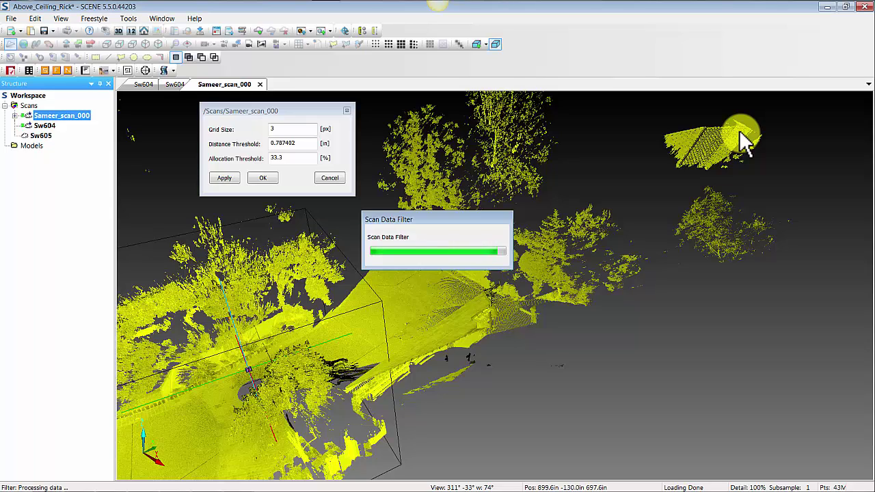
# Deselect Sameer_scan_000 and pan across the filtered outdoor cloud to inspect the thinned distant roof and trees
pyautogui.click(466, 231)
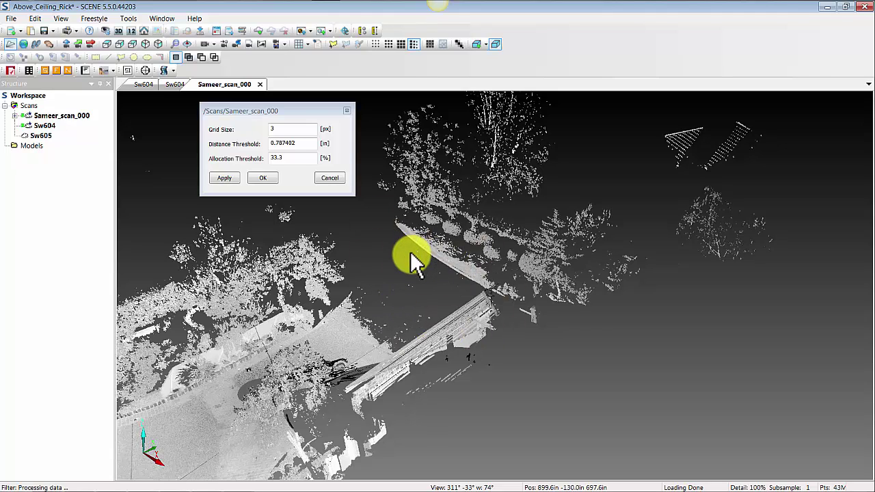
pyautogui.moveTo(394, 250); pyautogui.dragTo(357, 273, button='right')
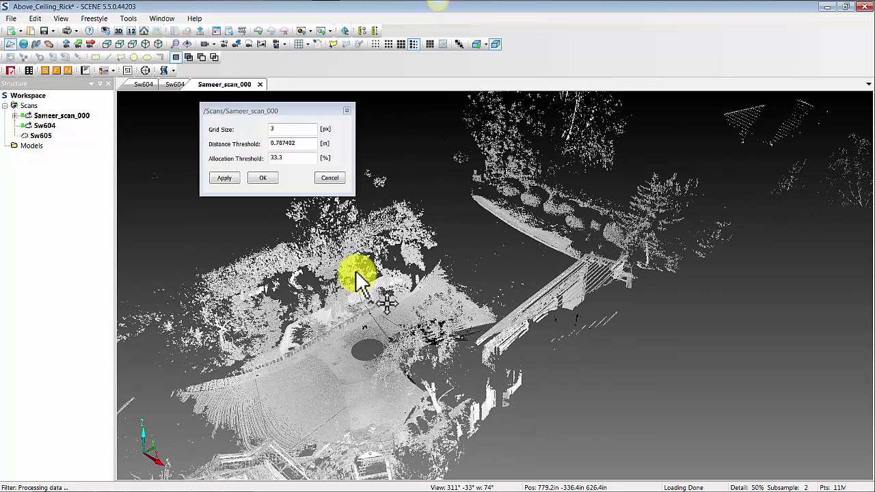